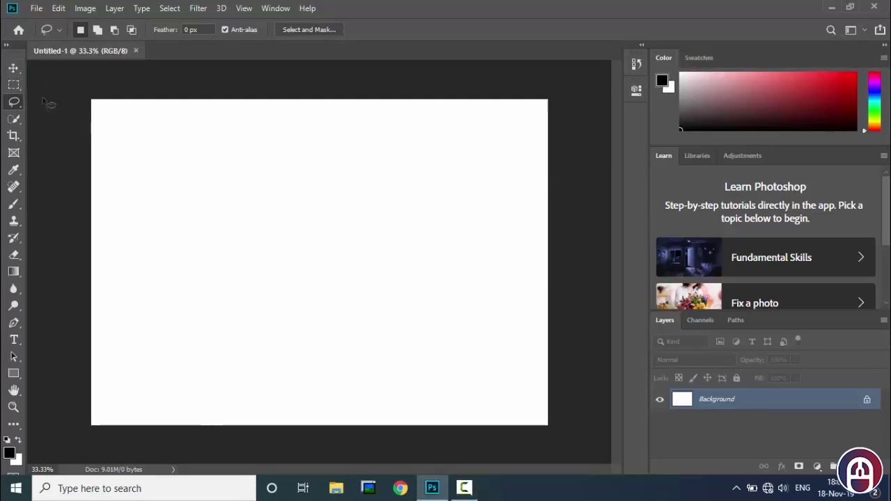
Activate the Move tool and review the Tools preferences, including the tooltip and Shift key tool-switch options
click(15, 69)
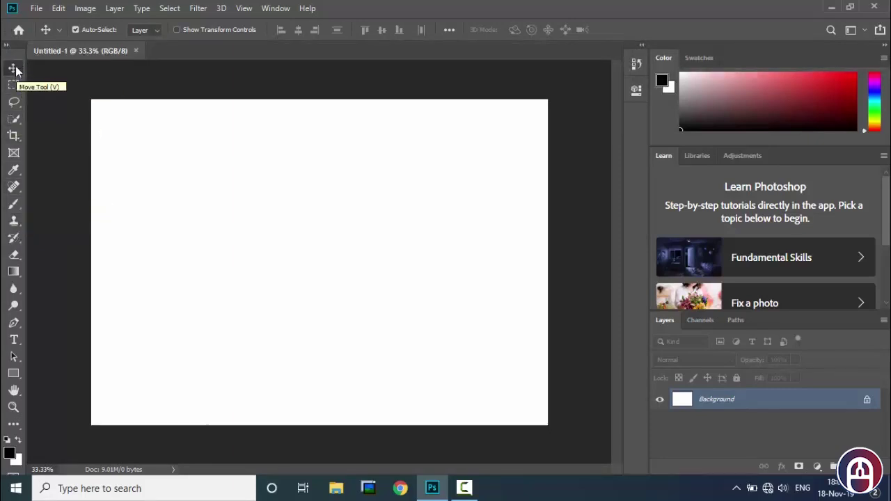
click(59, 9)
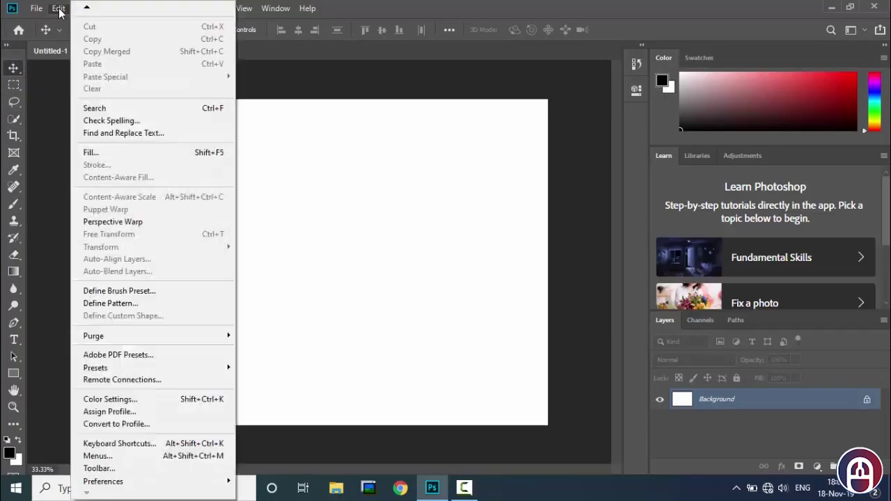
mouse_move(165, 482)
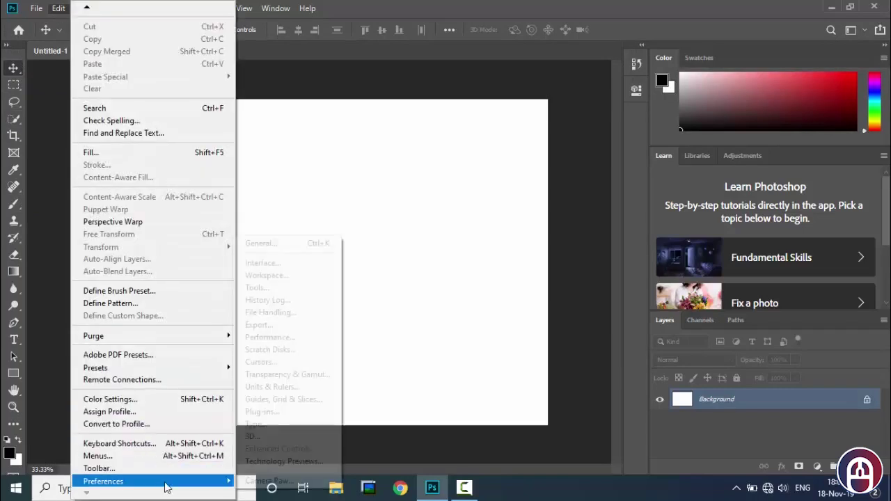
click(278, 289)
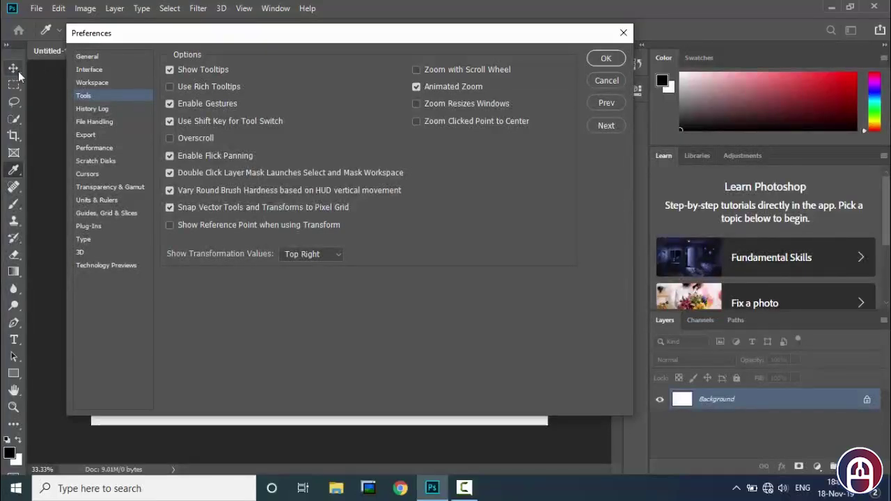
click(600, 60)
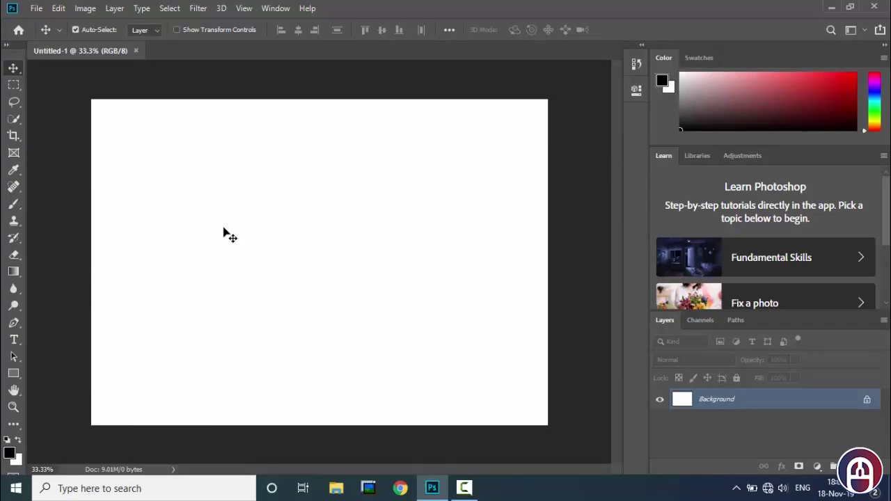
Switch between the Move, Crop and Lasso tools and examine the related tools and shortcuts in each group
key(c)
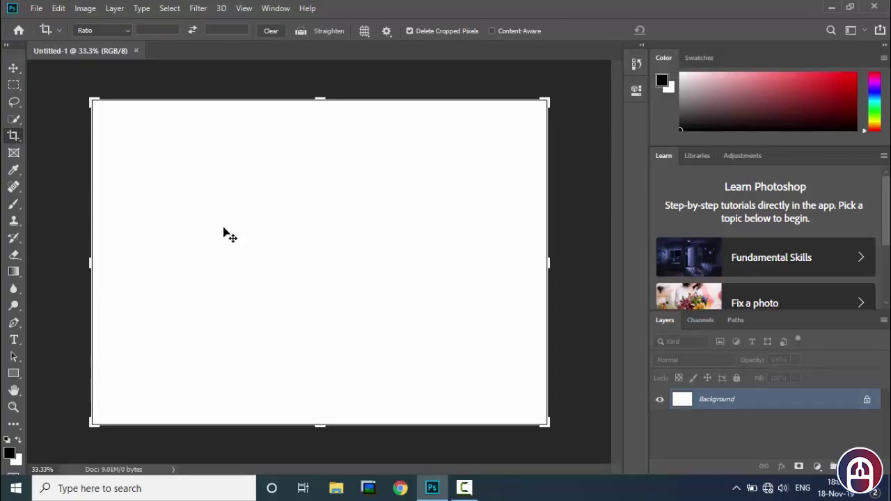
key(v)
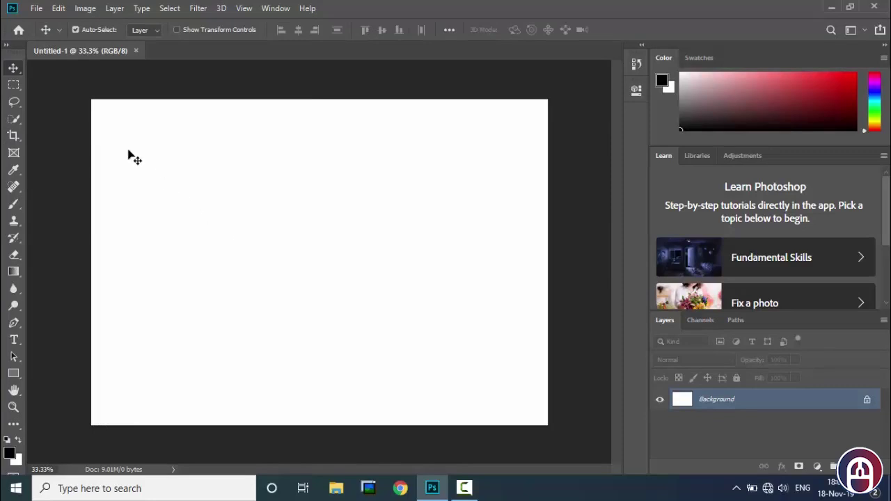
right_click(17, 71)
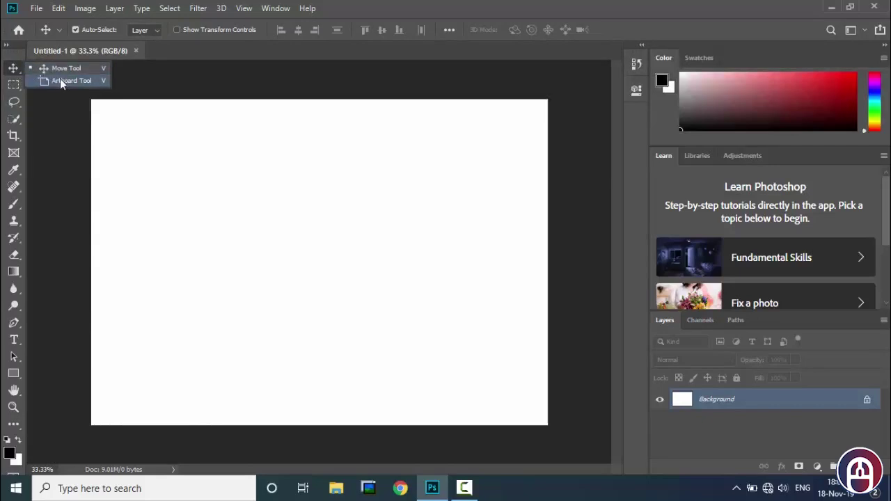
click(11, 139)
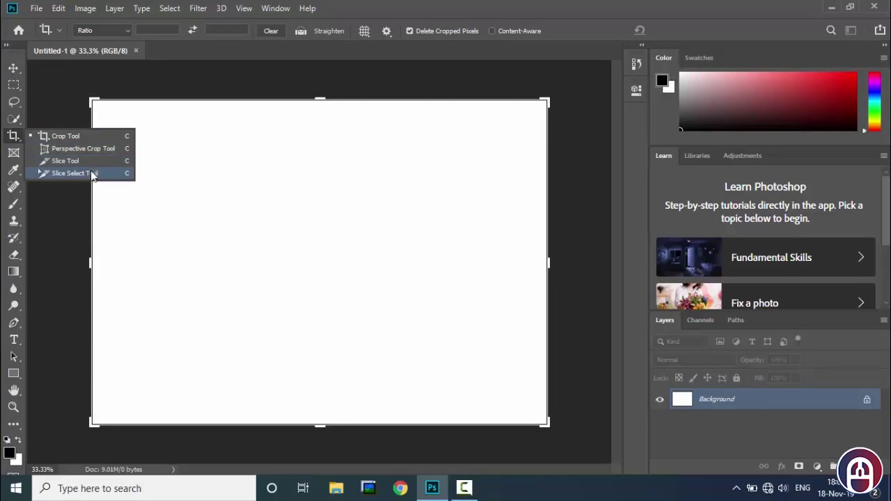
click(14, 103)
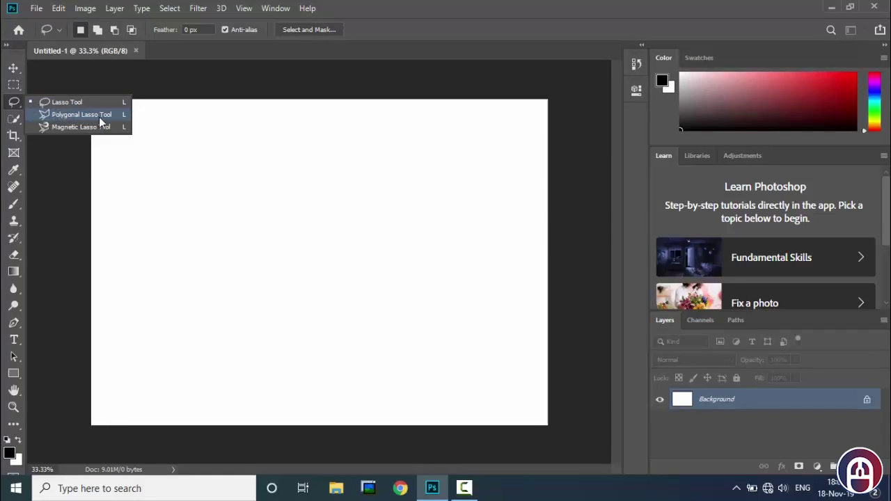
click(15, 103)
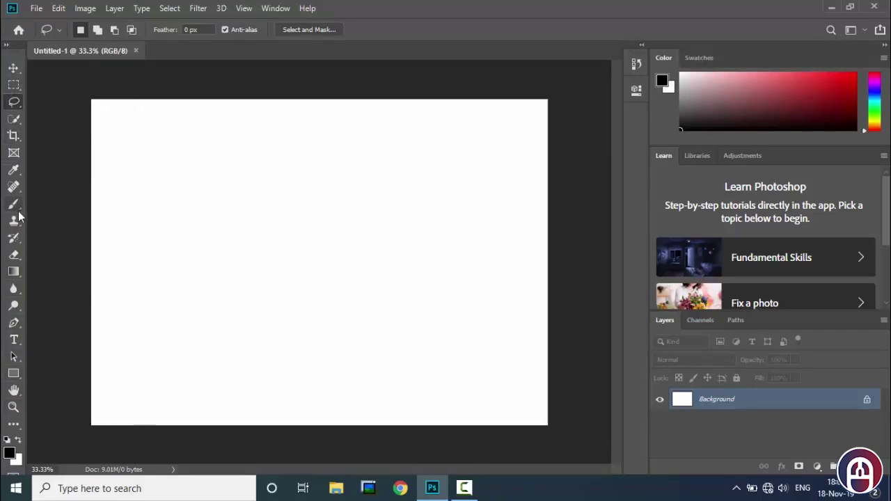
Try zooming the canvas in and out, fit it to the screen, and return to the Move tool
click(13, 408)
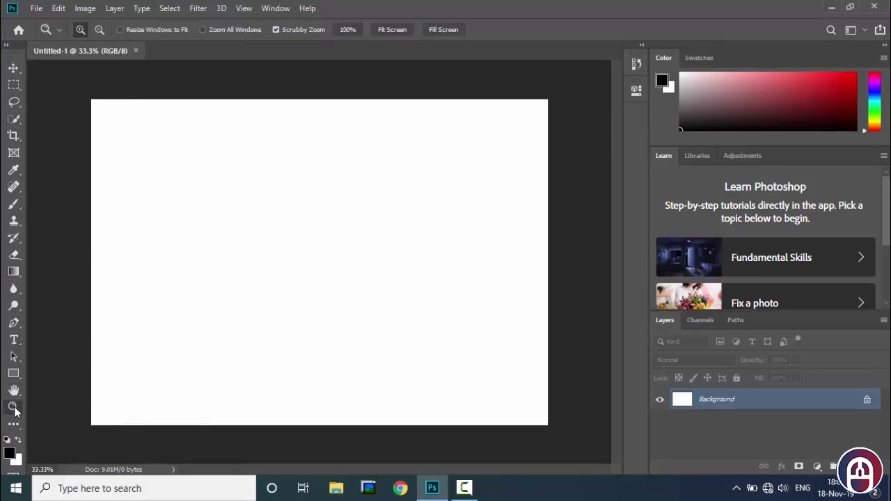
click(167, 284)
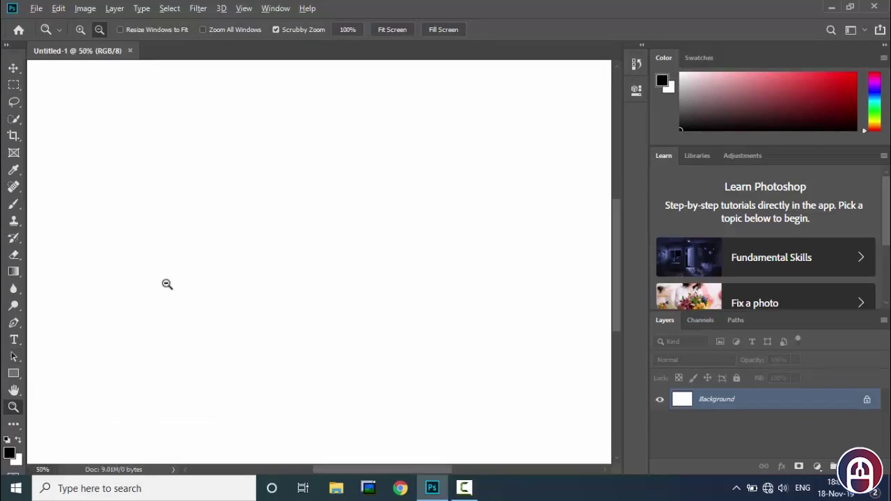
alt+click(167, 284)
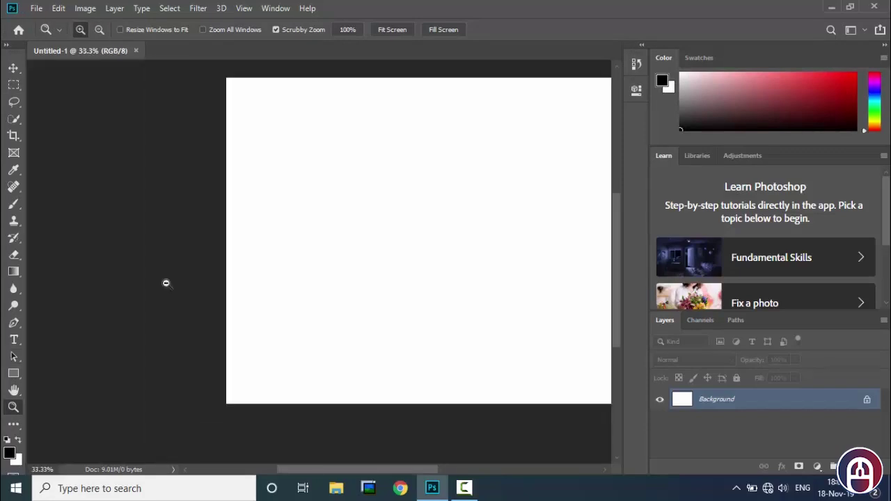
alt+click(298, 284)
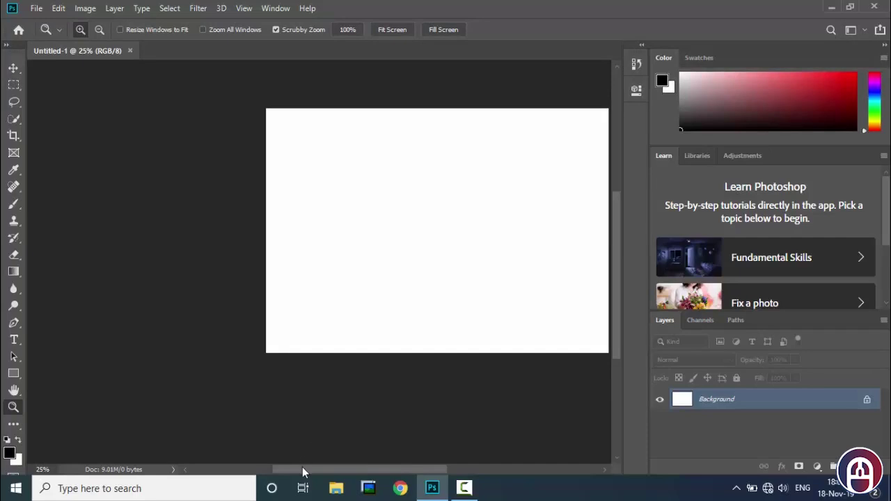
drag(302, 469, 328, 470)
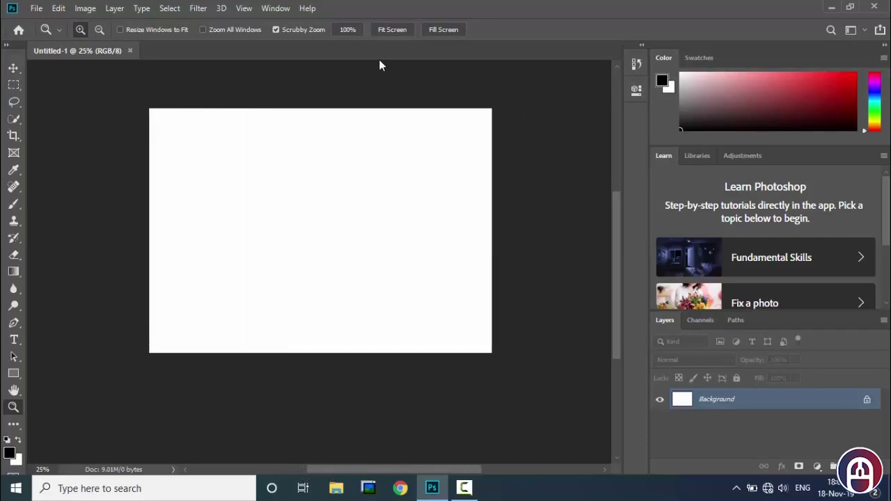
click(389, 31)
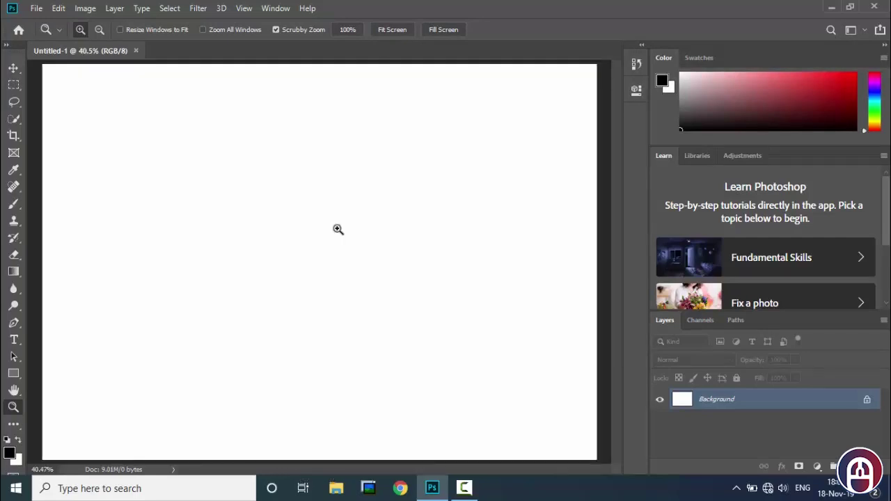
key(v)
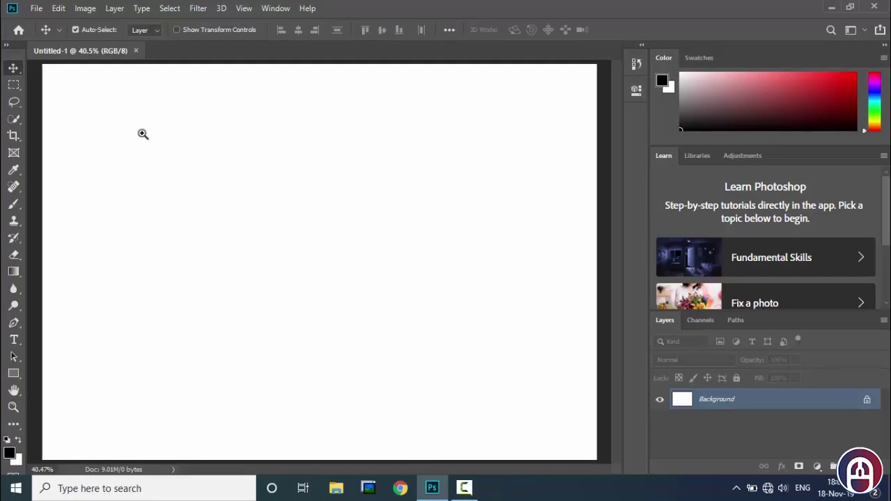
View the toolbar customization settings and close them without making changes
click(58, 9)
click(57, 10)
click(59, 9)
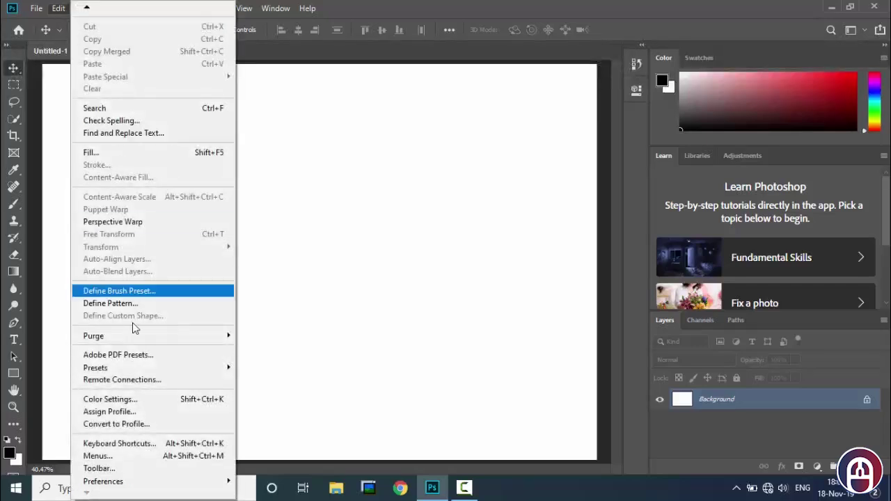
click(139, 472)
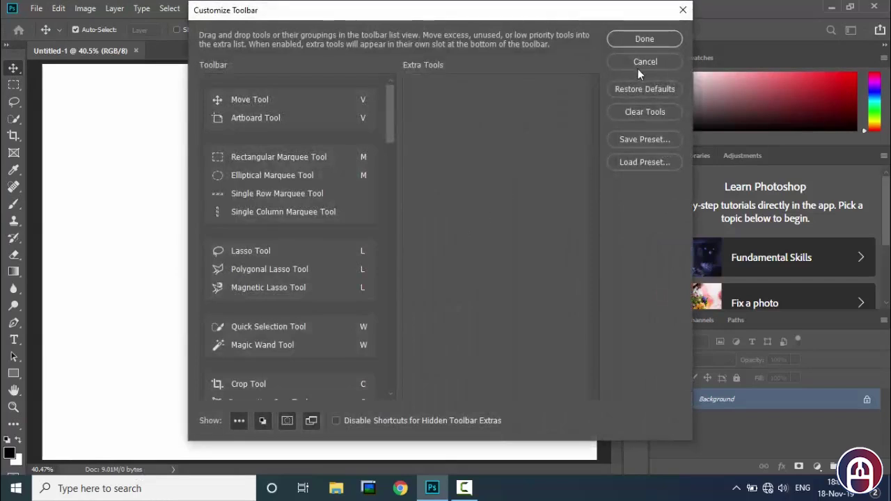
click(639, 66)
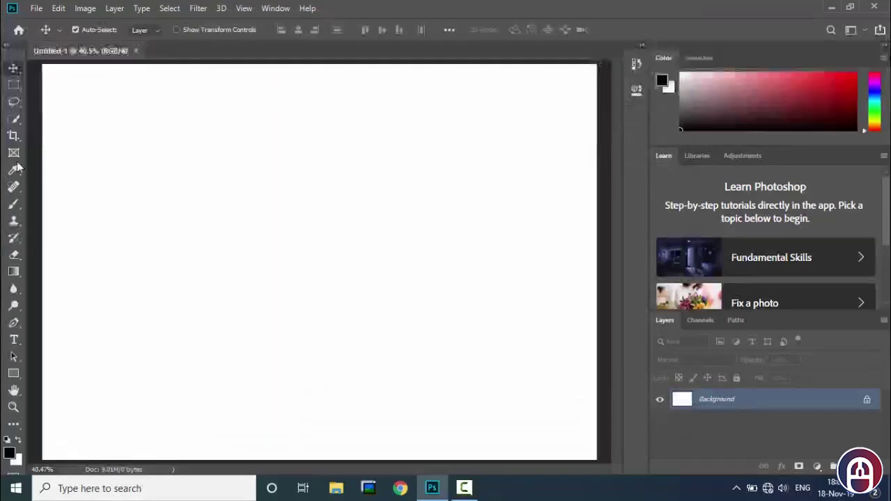
Customize the toolbar by moving the Elliptical Marquee Tool to the extra tools and the Magic Wand Tool into the Lasso group
click(15, 426)
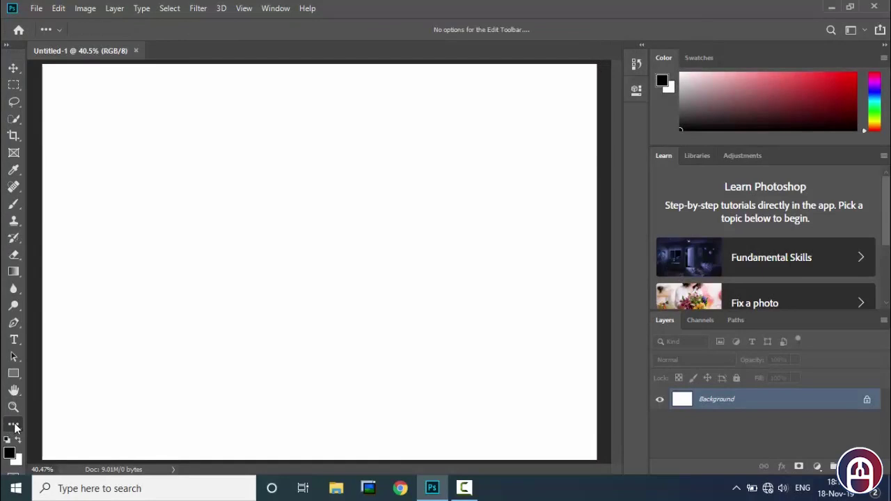
click(15, 426)
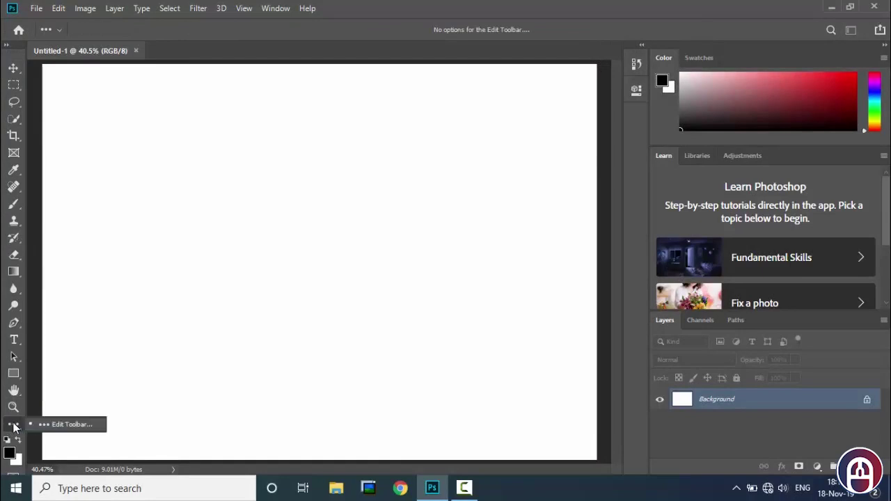
click(66, 425)
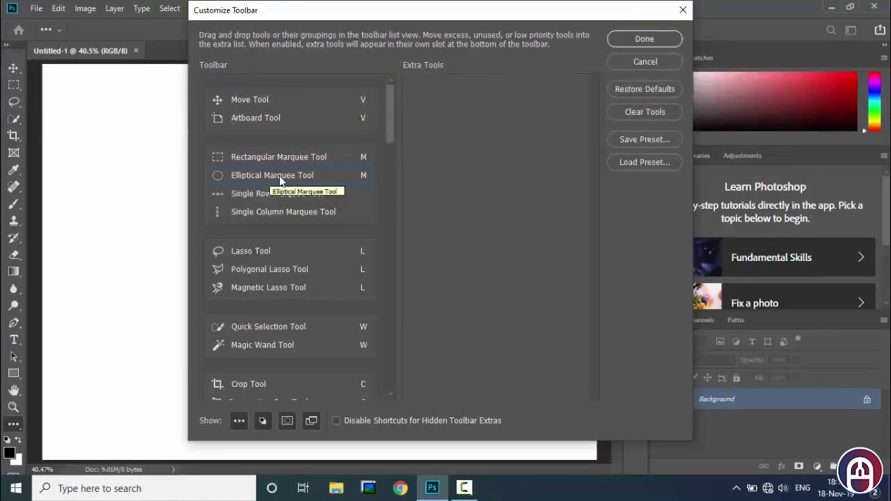
drag(265, 181, 487, 148)
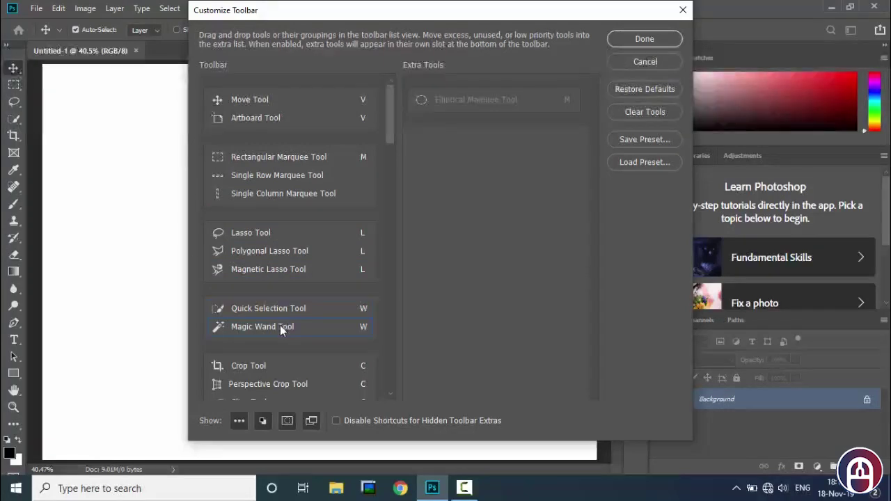
mouse_move(279, 326)
mouse_down()
mouse_move(291, 309)
mouse_move(278, 271)
mouse_up()
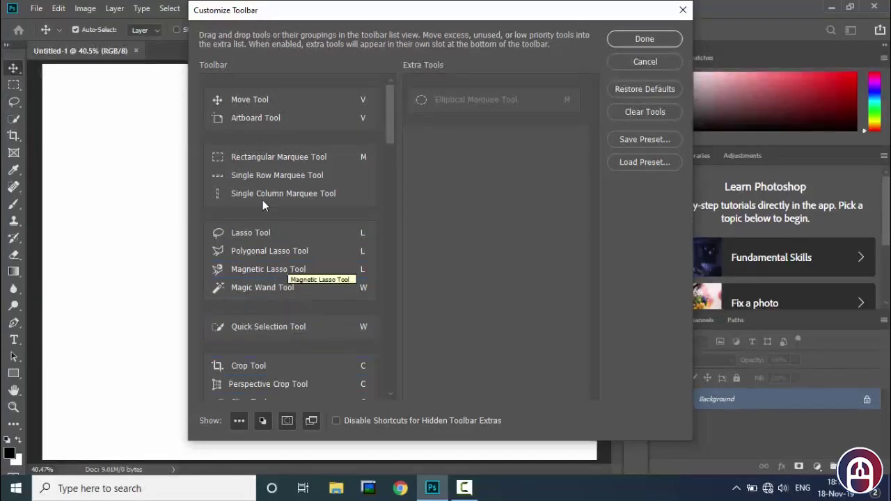
Split the Single Row Marquee Tool into its own group and return it to the Rectangular Marquee group
click(236, 177)
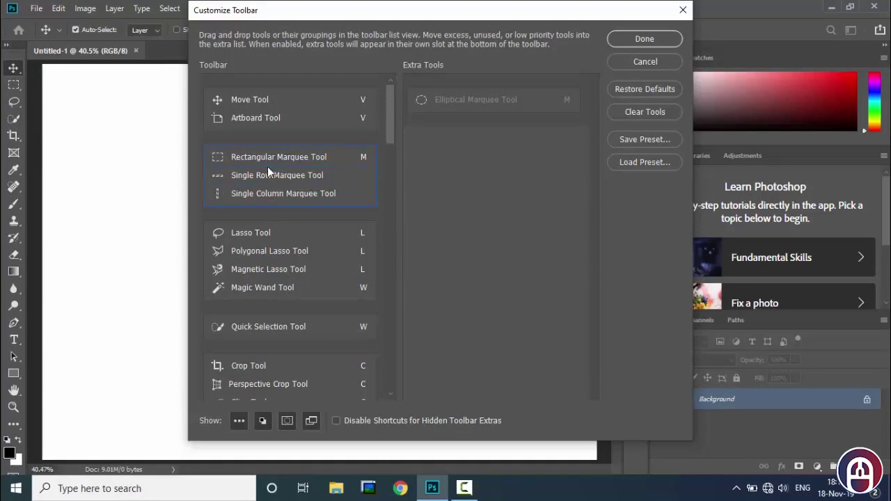
click(275, 201)
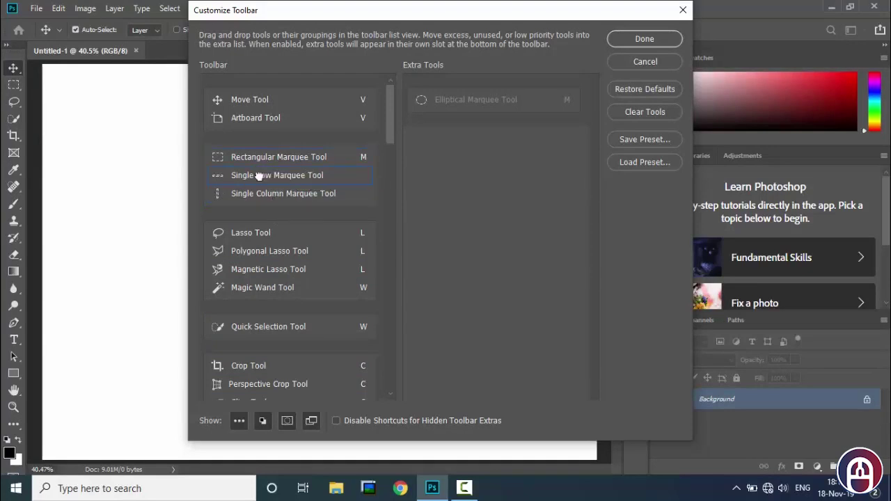
drag(259, 175, 310, 211)
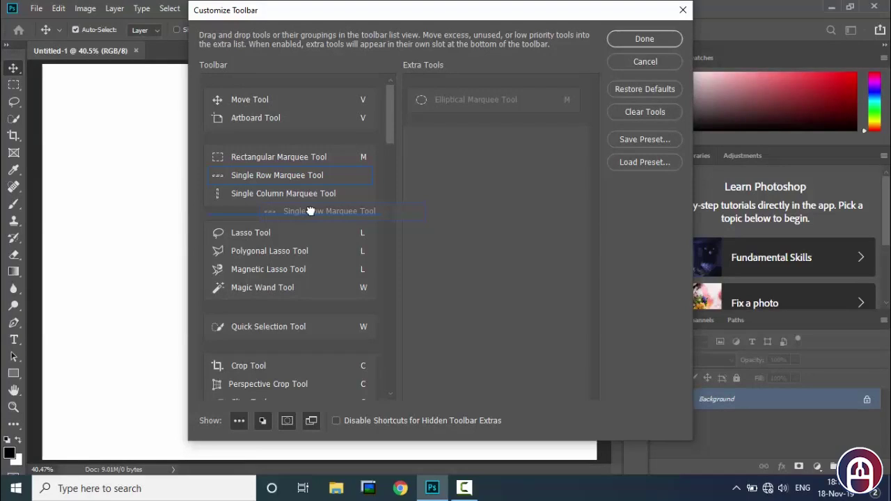
drag(310, 210, 310, 211)
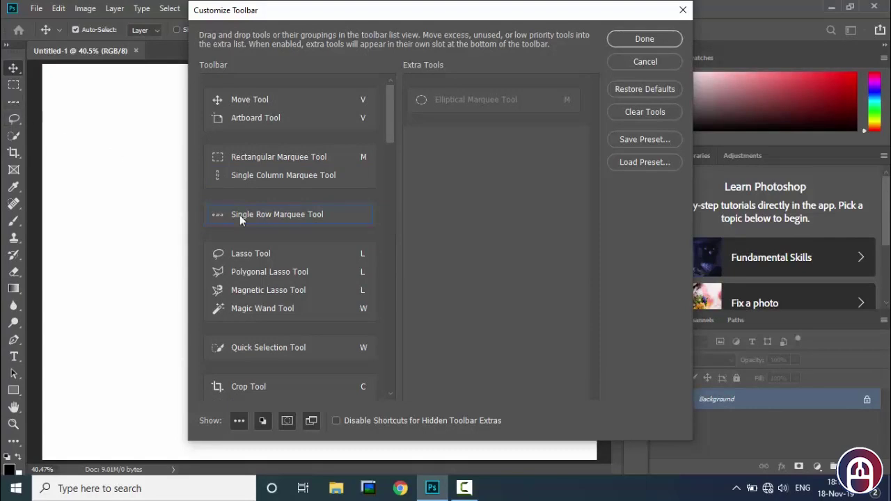
drag(299, 214, 299, 162)
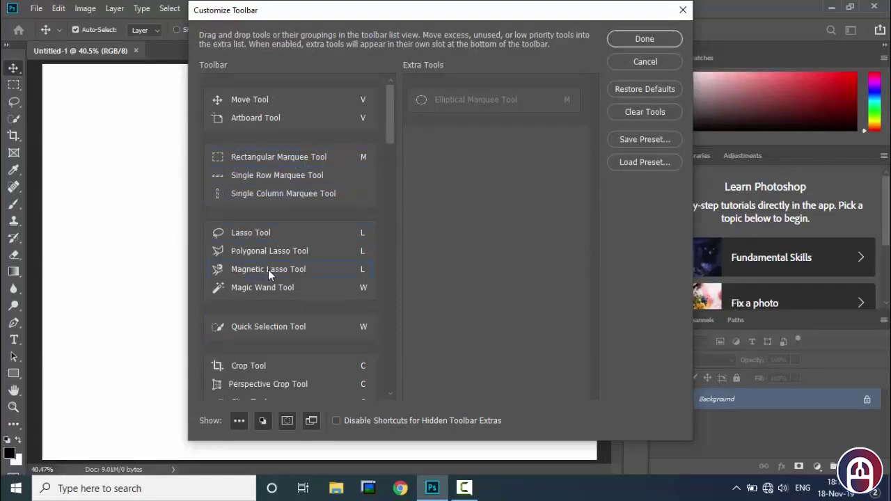
Move the Magnetic Lasso Tool to the extra tools and save the toolbar layout as the preset "My Toolbar.tbr"
mouse_move(269, 270)
mouse_down()
mouse_move(299, 267)
mouse_move(445, 177)
mouse_move(453, 141)
mouse_up()
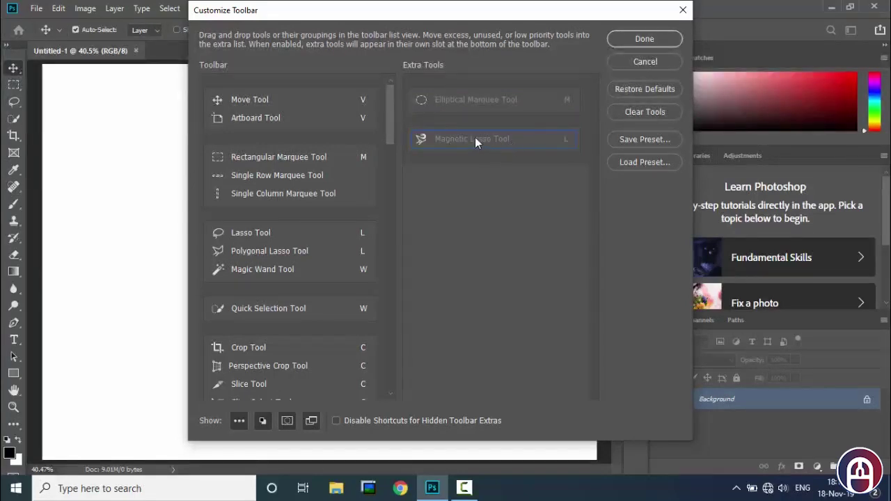
click(643, 139)
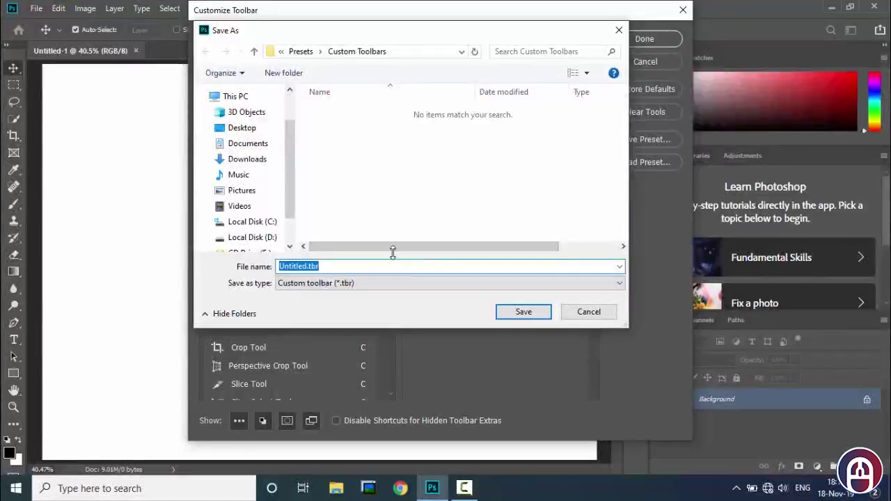
key(Home)
key(Delete)
key(Delete)
key(Delete)
key(Delete)
key(Delete)
key(Delete)
key(Delete)
key(Delete)
text(My Toolbar)
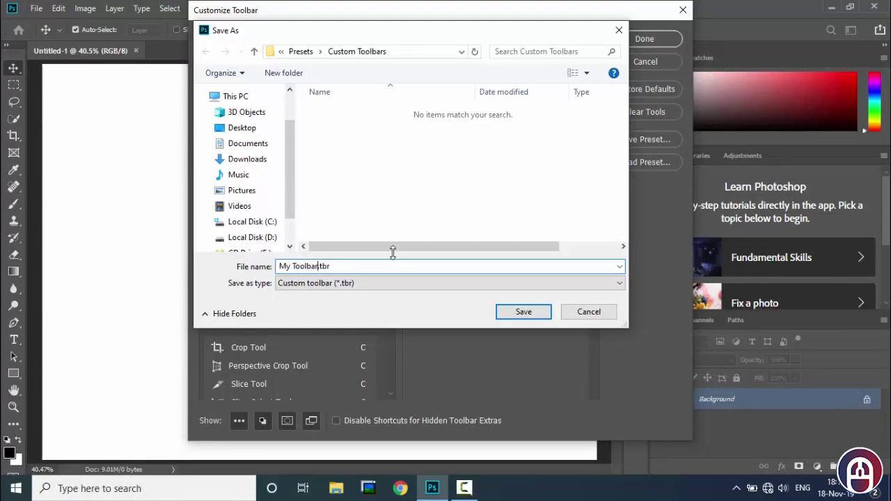
click(524, 312)
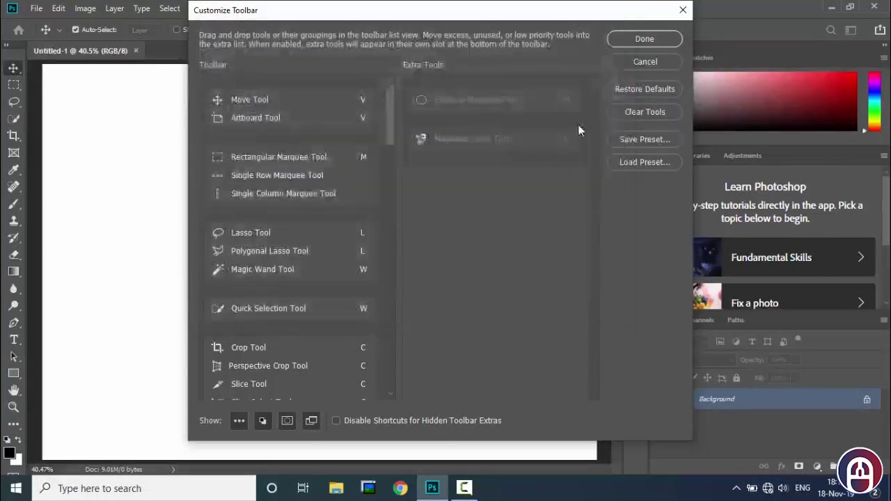
Apply the customized toolbar layout, view the tools in the Lasso group, and return to the Move Tool
click(645, 40)
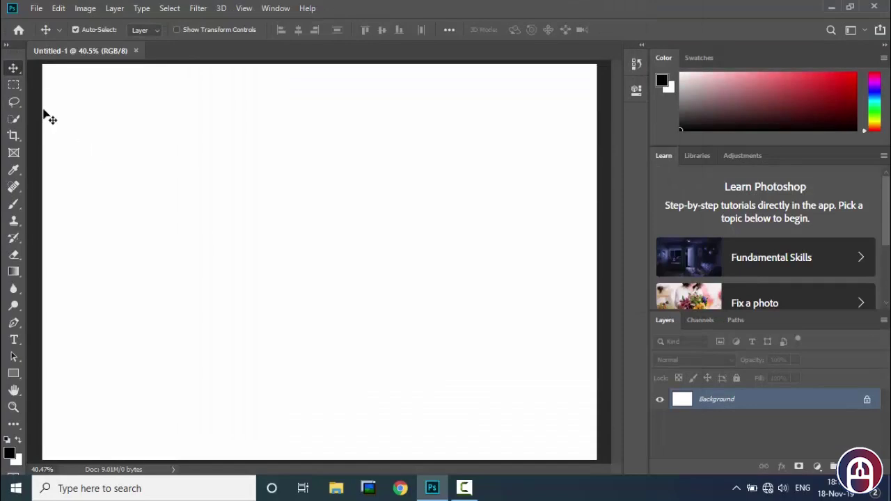
click(13, 102)
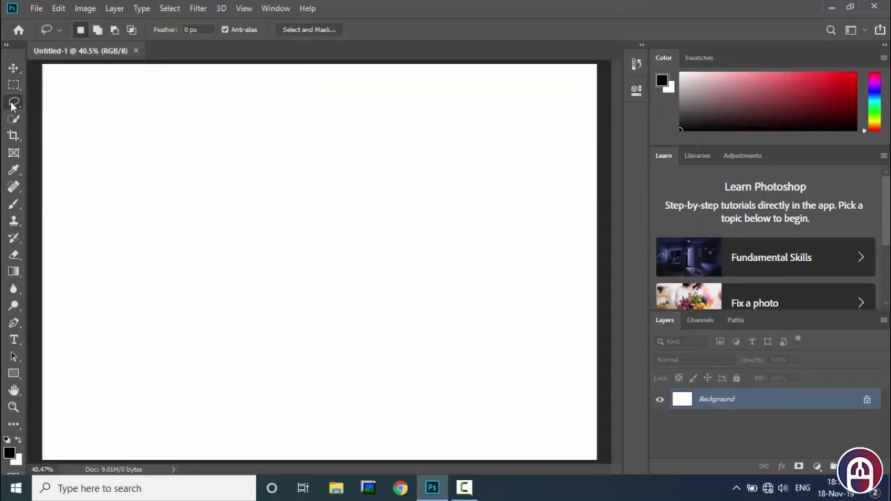
right_click(14, 104)
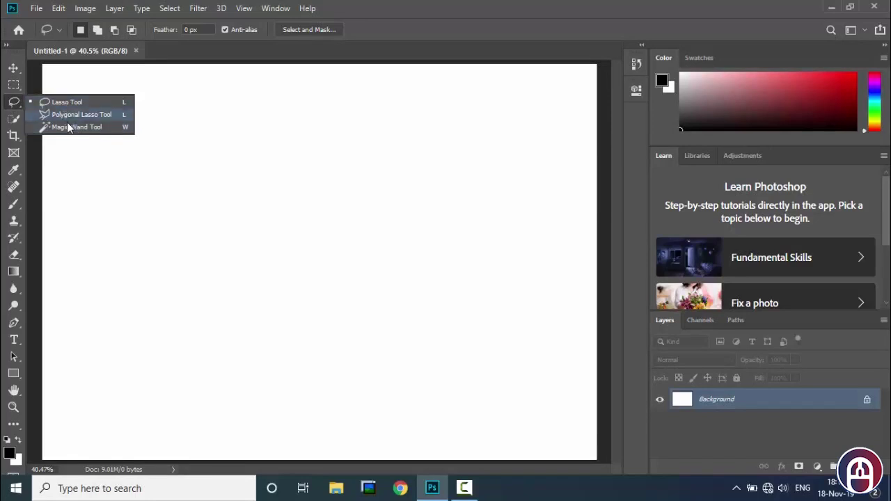
click(13, 67)
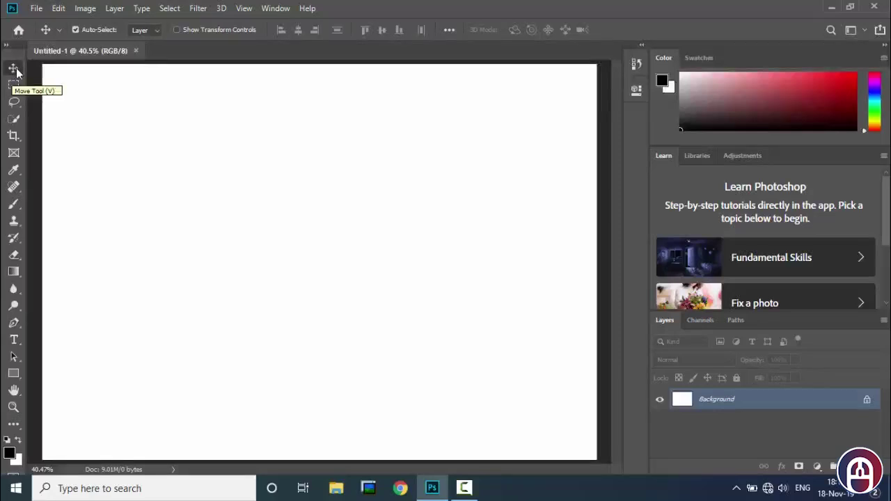
Restore the toolbar's default layout and check the Lasso group before returning to the Move Tool
click(15, 426)
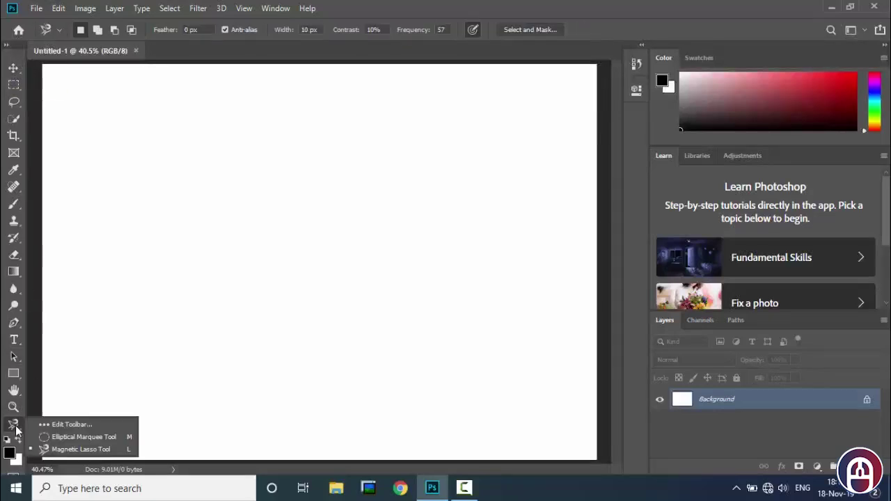
click(68, 425)
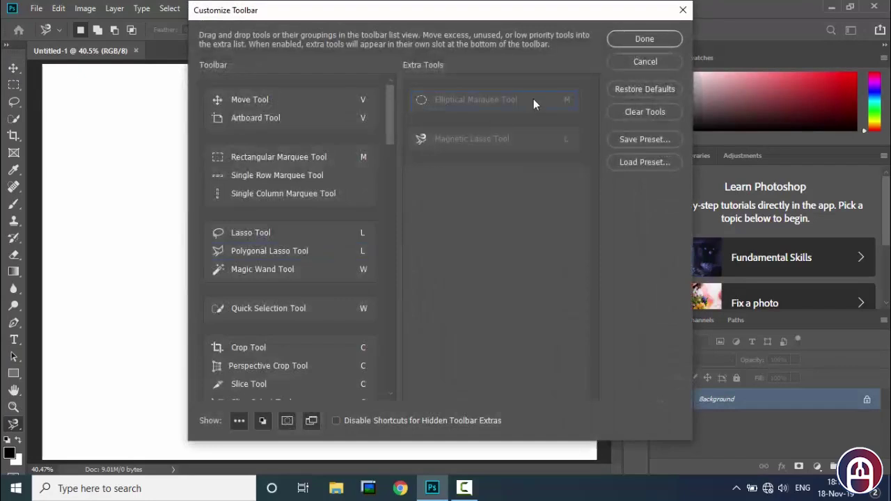
click(643, 89)
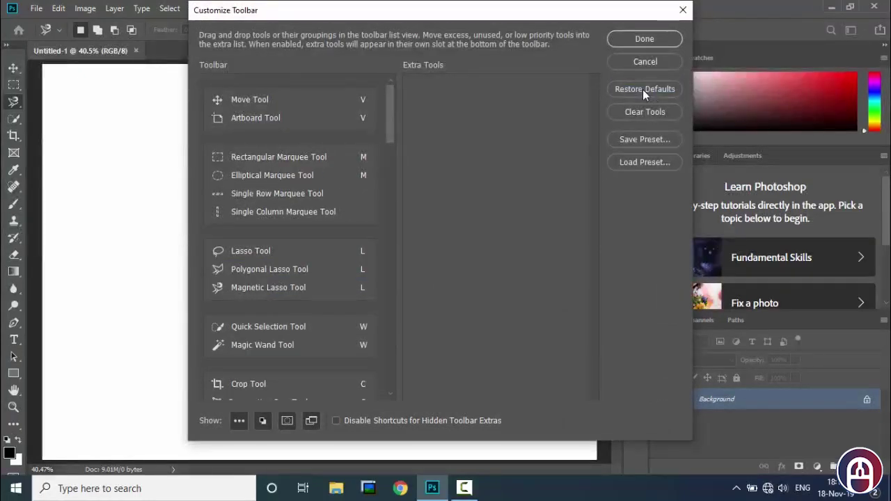
click(645, 42)
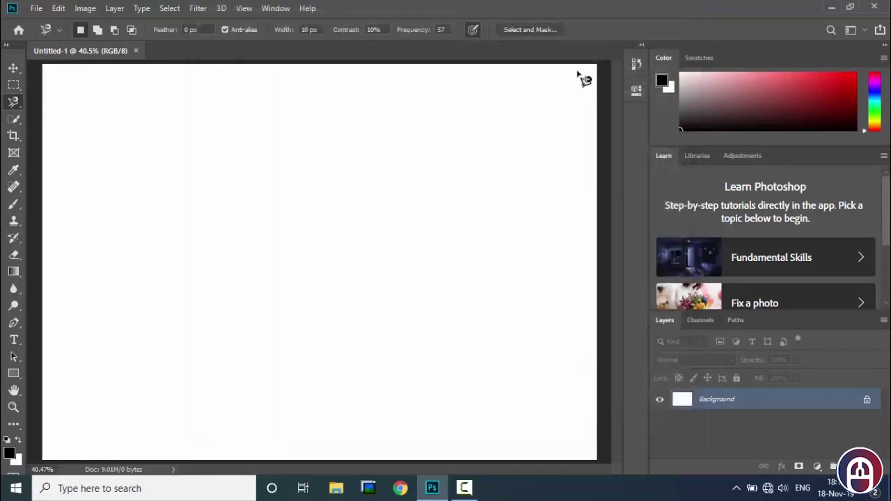
click(15, 70)
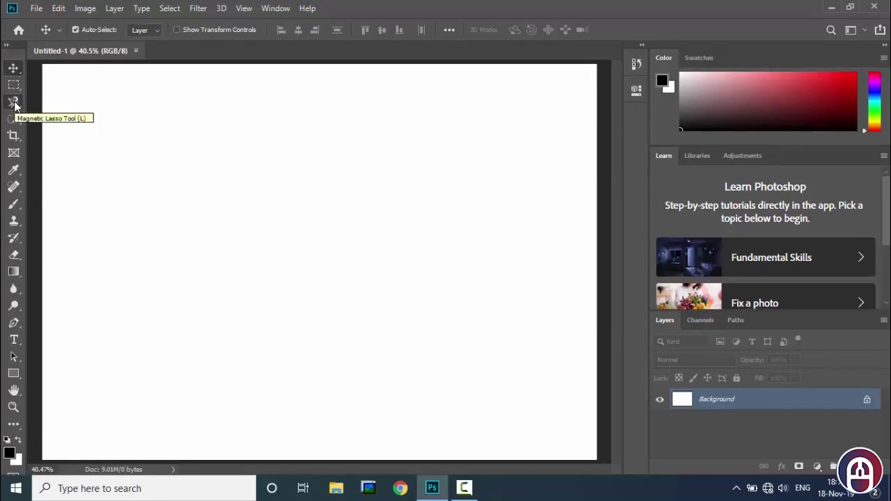
drag(16, 104, 45, 110)
key(v)
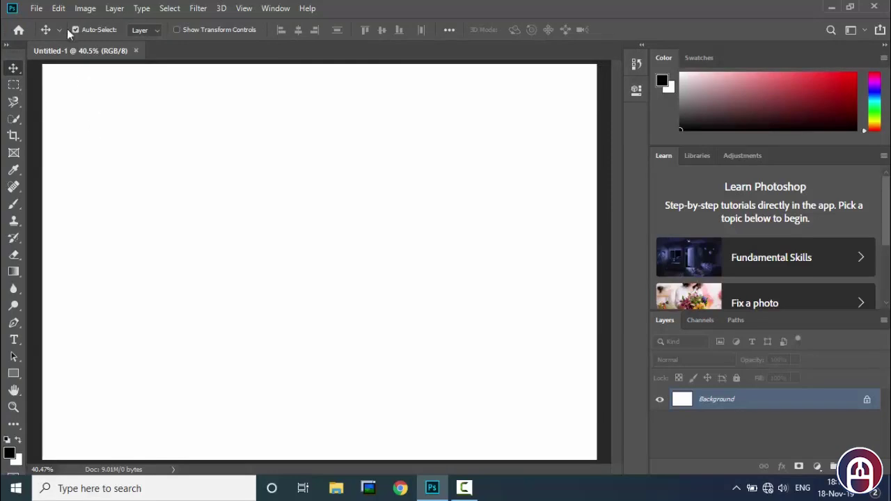
Load the custom toolbar preset "My Toolbar.tbr" and check the tools in the Lasso group
click(58, 8)
click(99, 469)
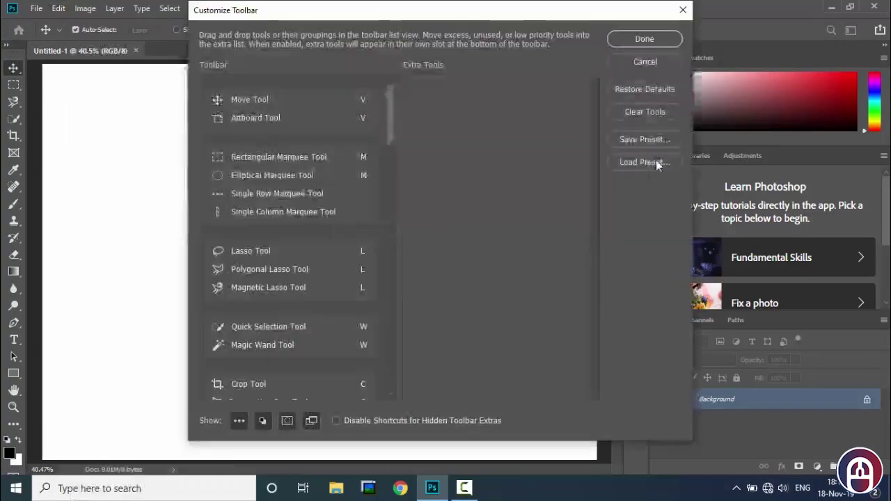
click(656, 163)
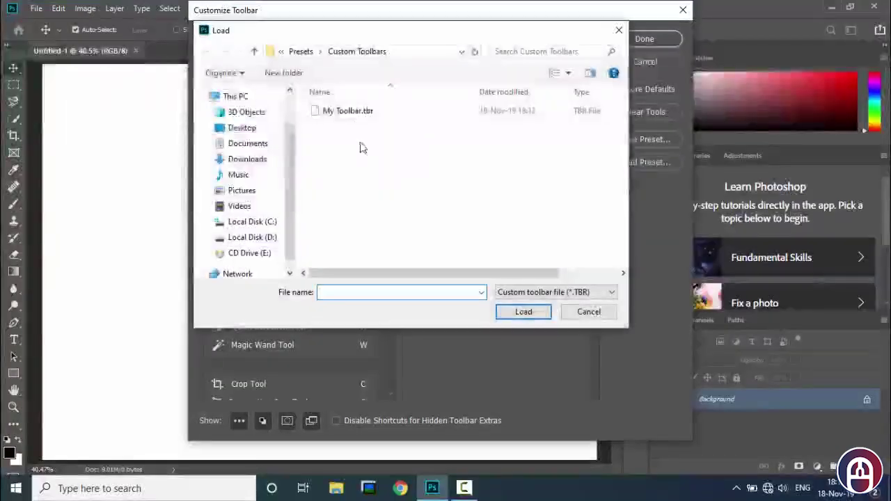
click(355, 116)
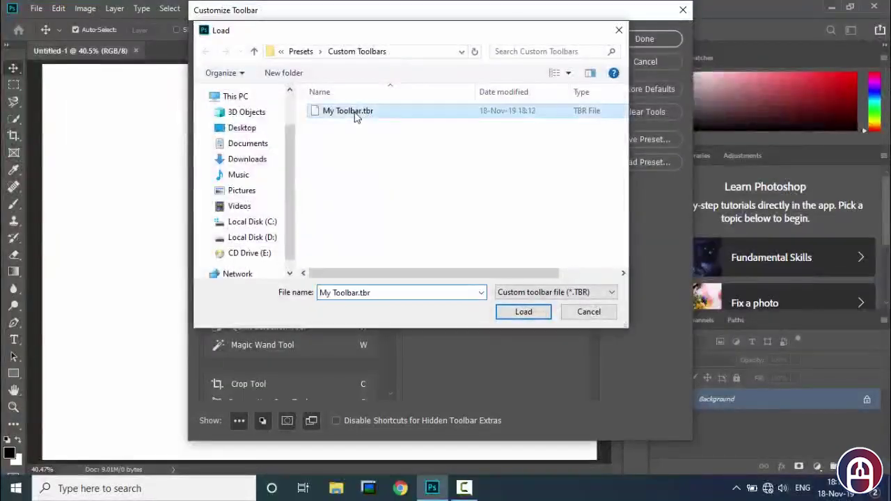
click(535, 312)
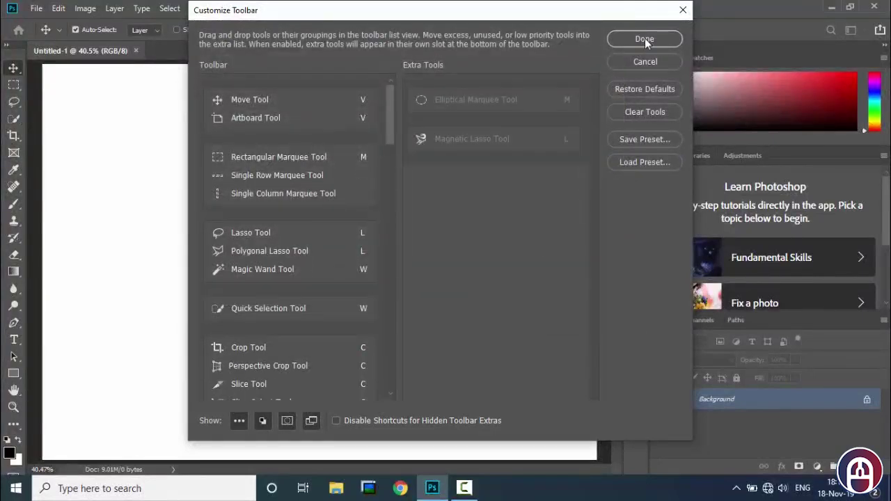
click(645, 38)
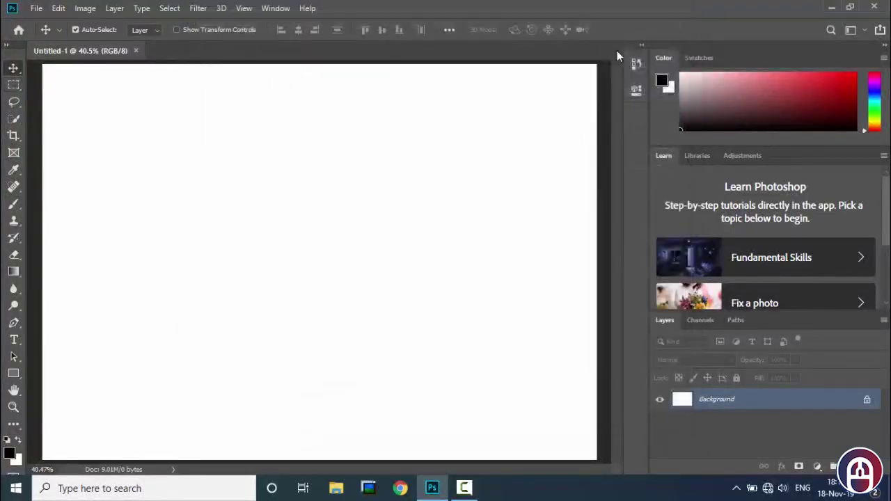
click(14, 102)
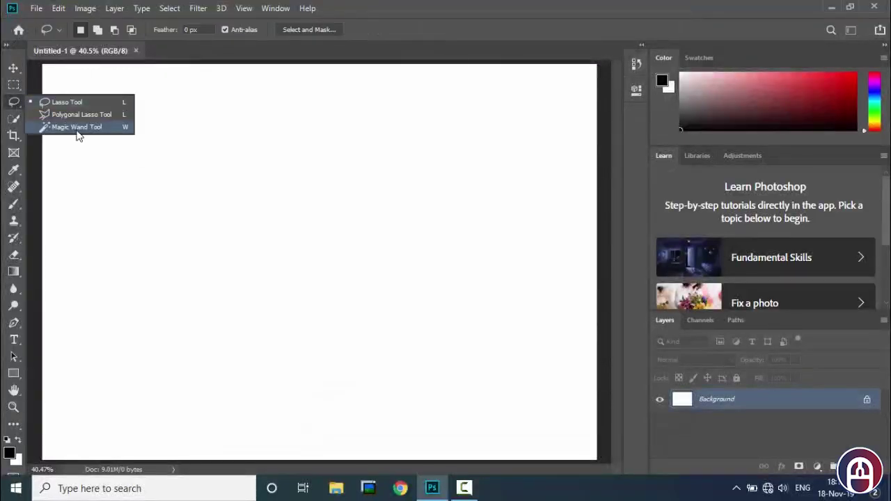
click(14, 69)
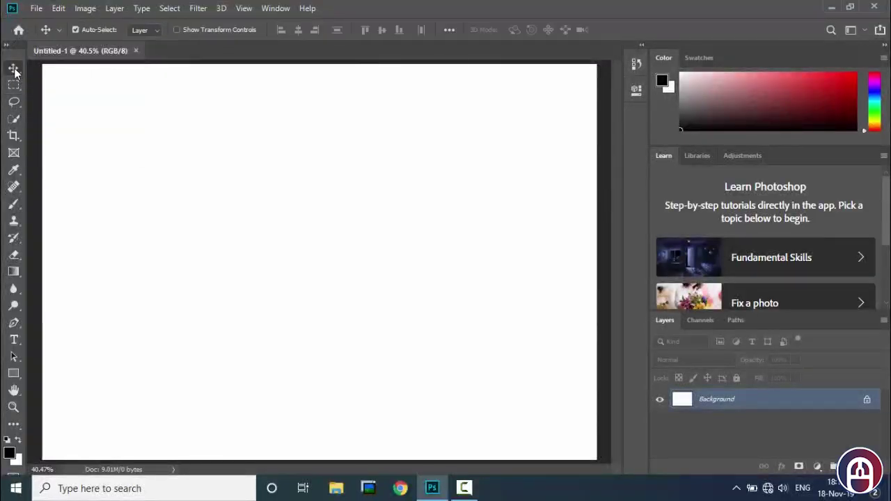
Reset the toolbar to its defaults and make the Lasso Tool the front tool of its group
click(15, 426)
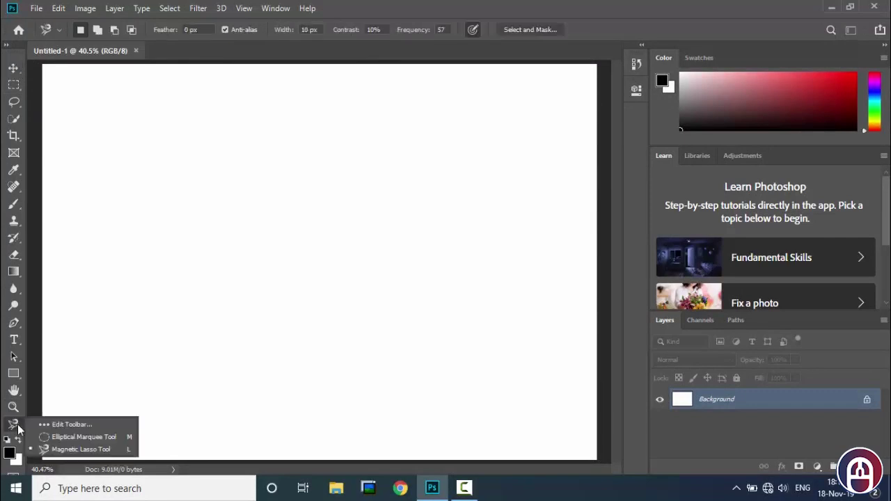
click(62, 425)
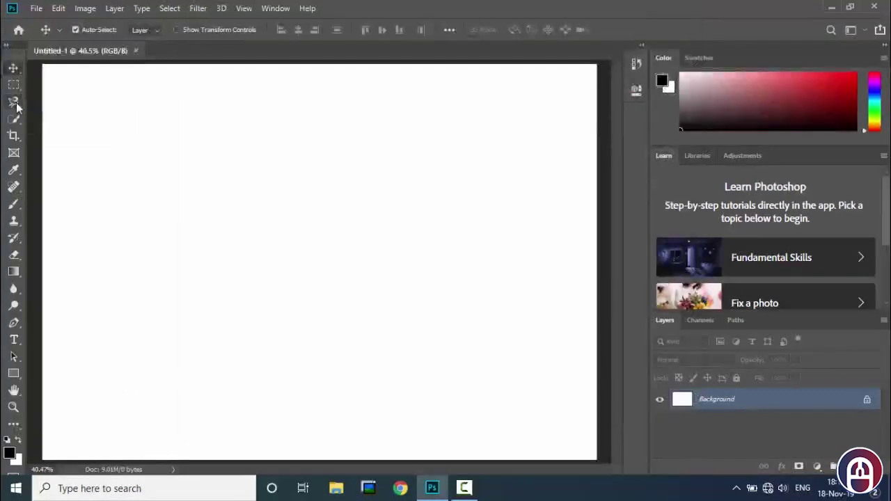
click(14, 102)
click(62, 99)
click(14, 70)
View the shortcut letters shared by the Lasso group's tools and return to the Move Tool
key(l)
click(14, 104)
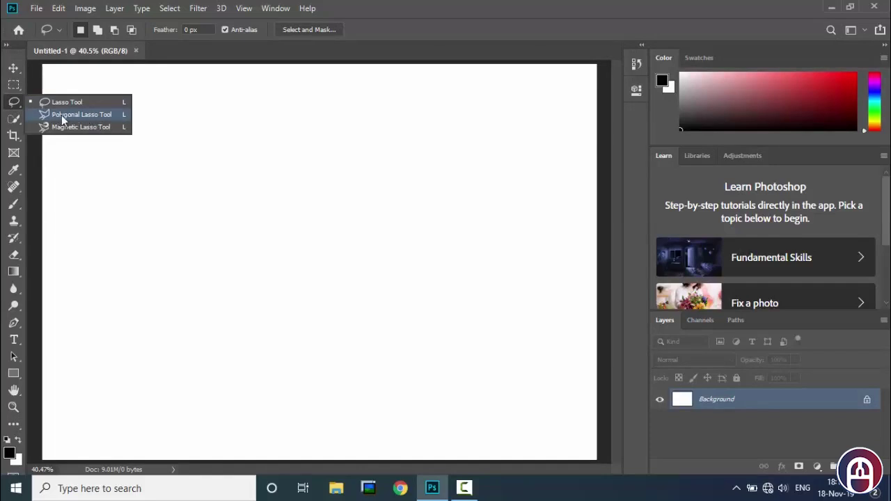
click(28, 102)
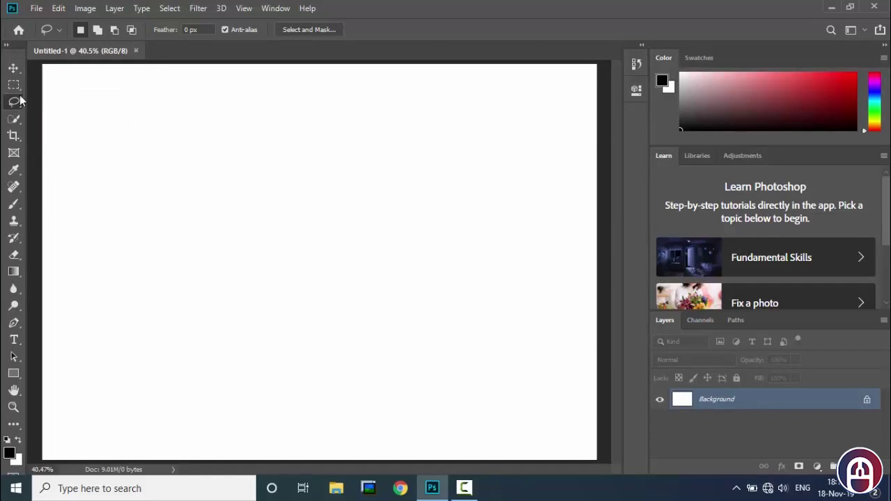
click(13, 67)
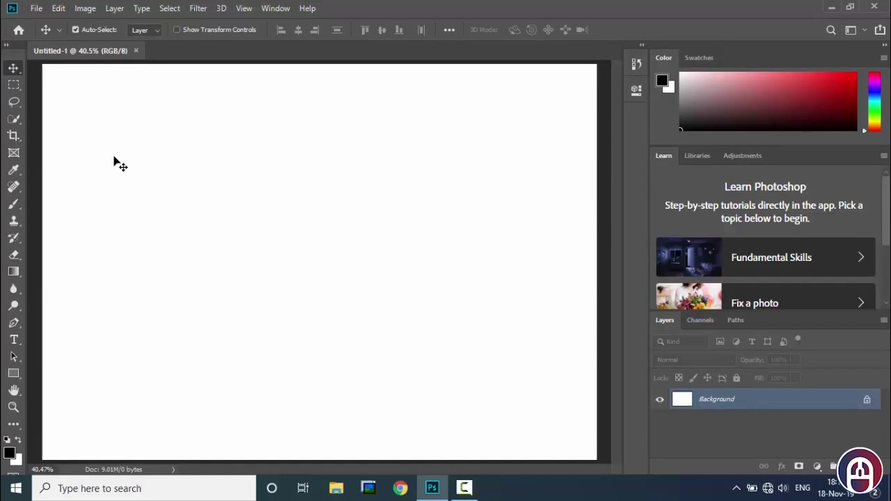
Cycle from the Lasso Tool through its group to the Magnetic Lasso Tool, and reselect the Lasso Tool
key(l)
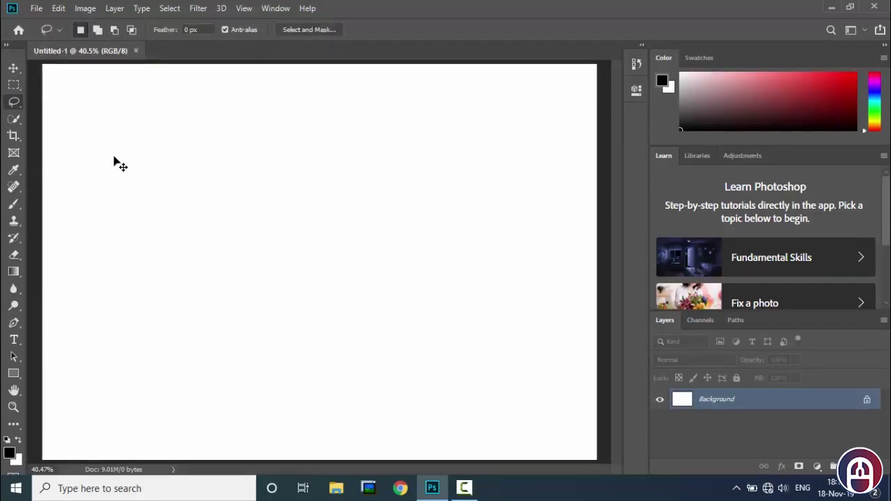
key(shift+l)
key(shift+l)
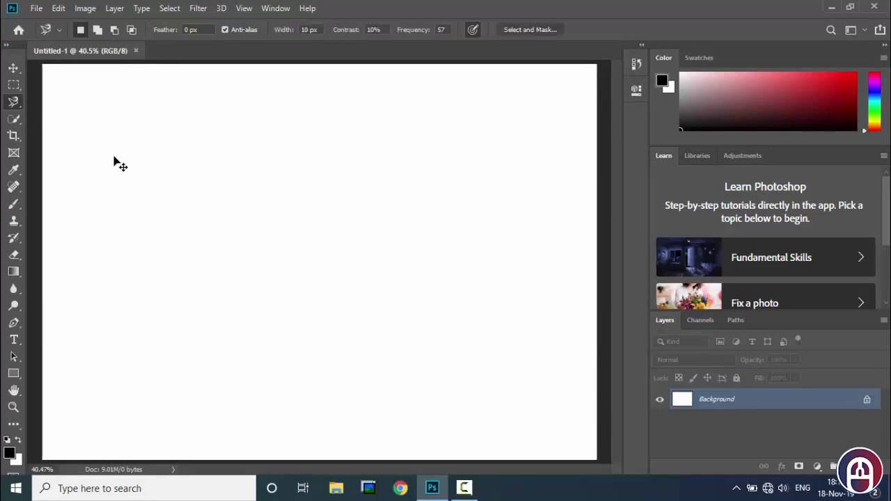
right_click(13, 101)
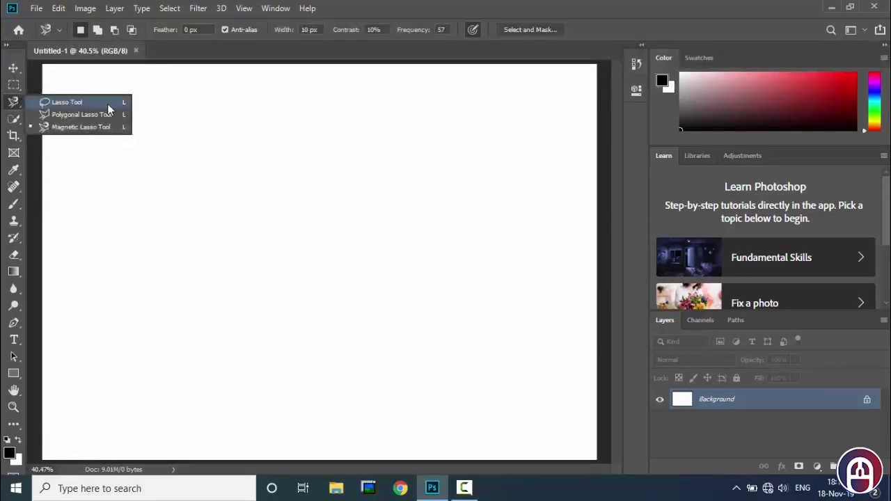
click(105, 103)
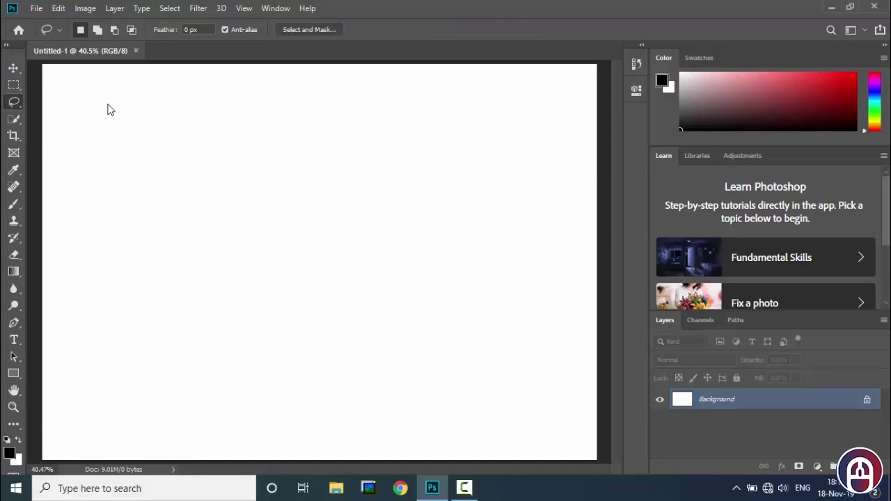
Cycle twice through all three Lasso group tools, view the group, and switch to the Move Tool
key(shift+l)
key(shift+l)
key(shift+l)
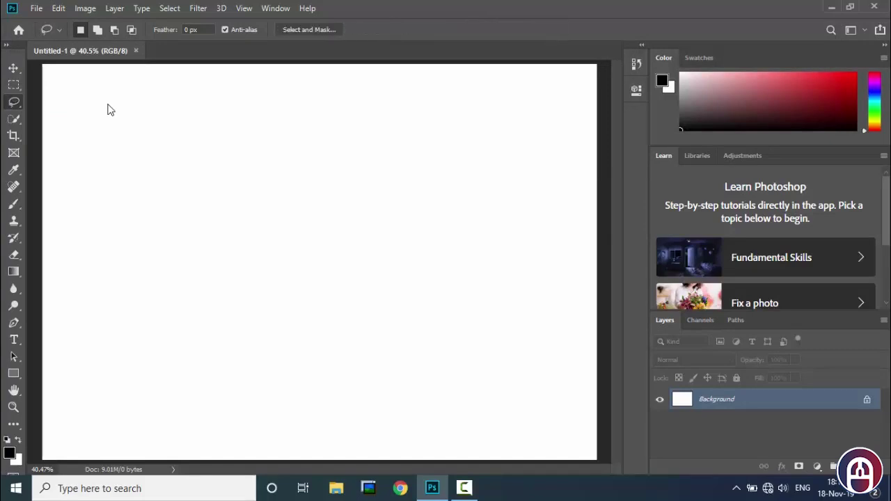
key(shift+l)
key(shift+l)
key(shift+l)
right_click(13, 101)
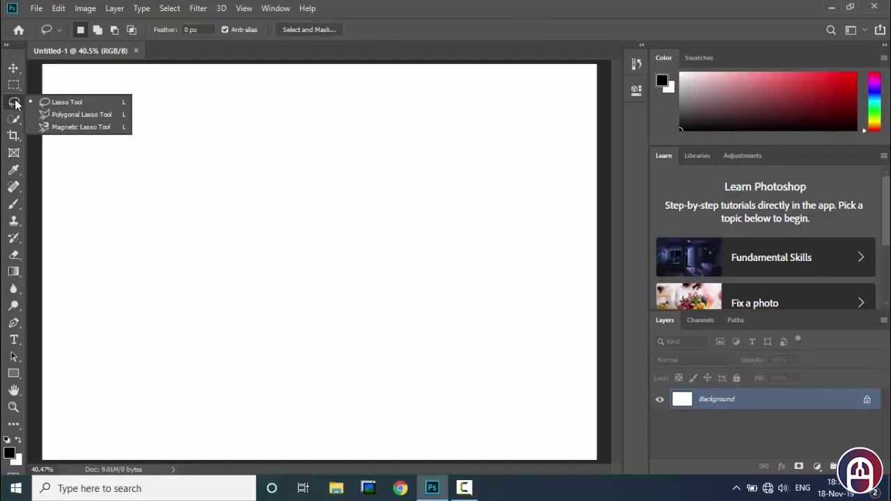
key(v)
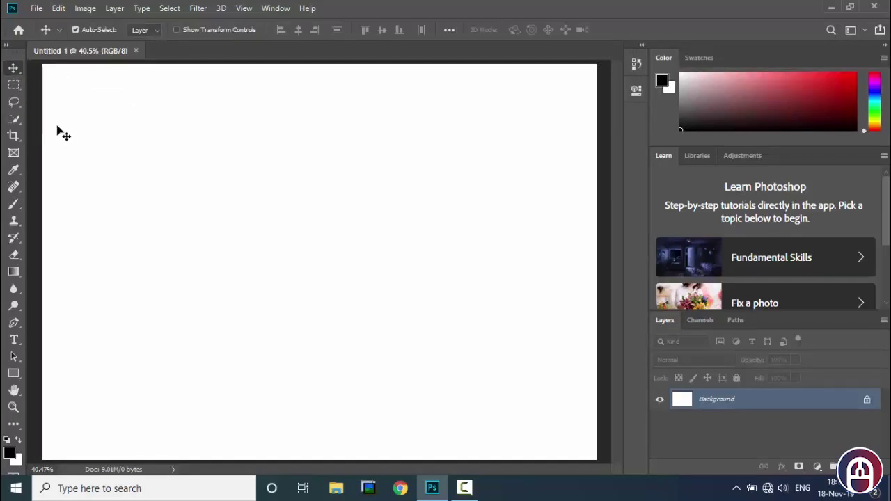
Examine the Use Shift Key for Tool Switch option in the Tools preferences and close the preferences
click(60, 8)
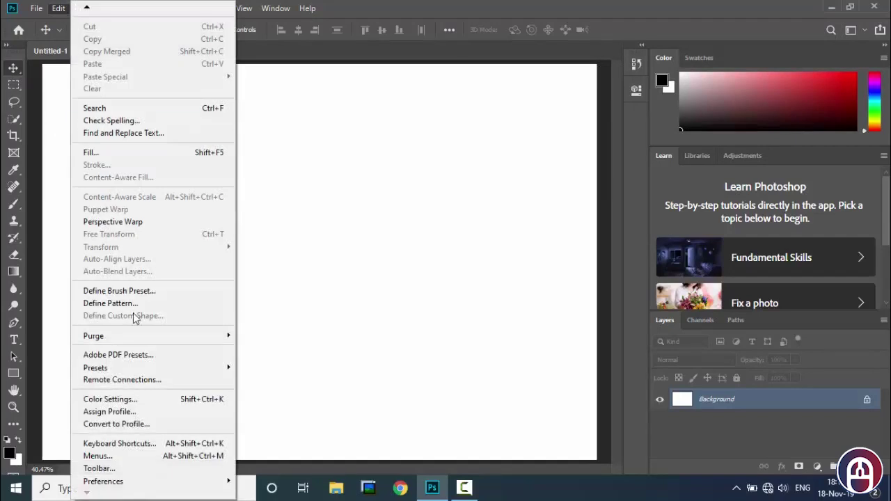
mouse_move(167, 481)
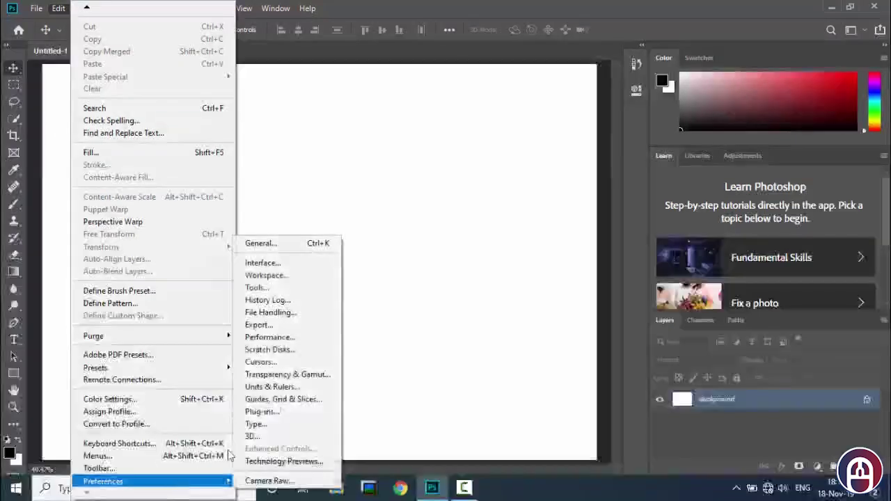
click(289, 291)
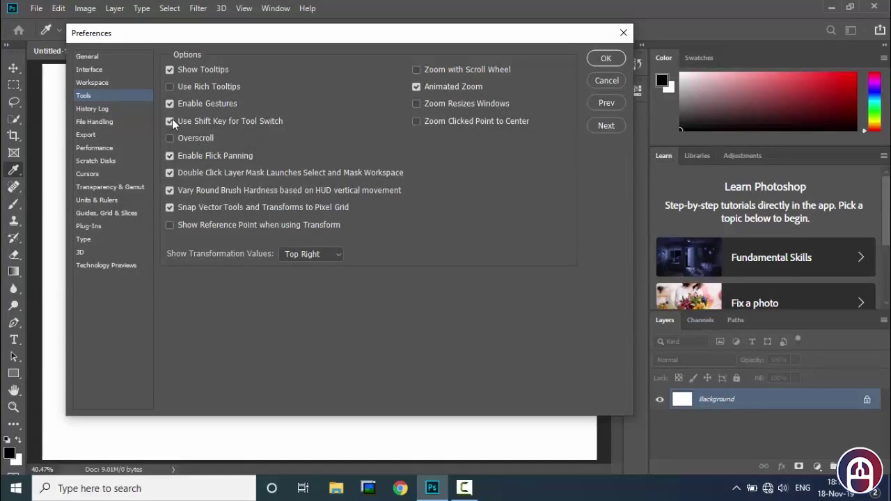
click(604, 59)
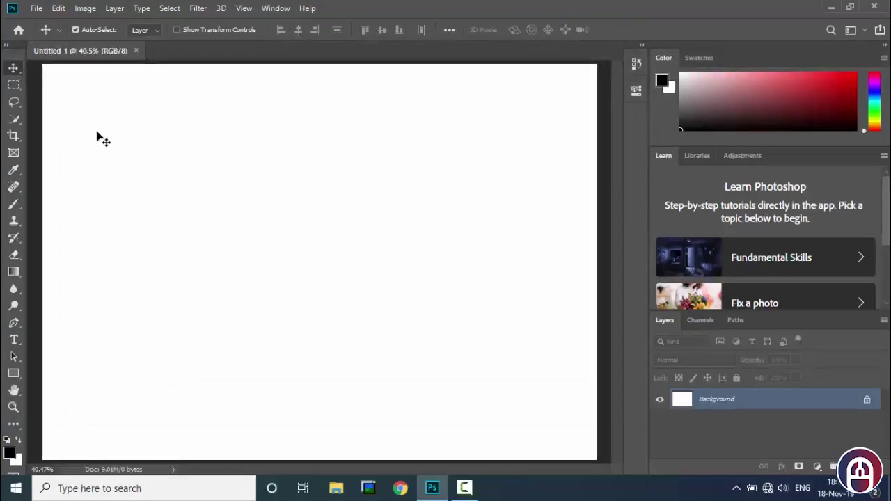
Activate the Lasso Tool and cycle through its group to the Magnetic Lasso Tool
key(l)
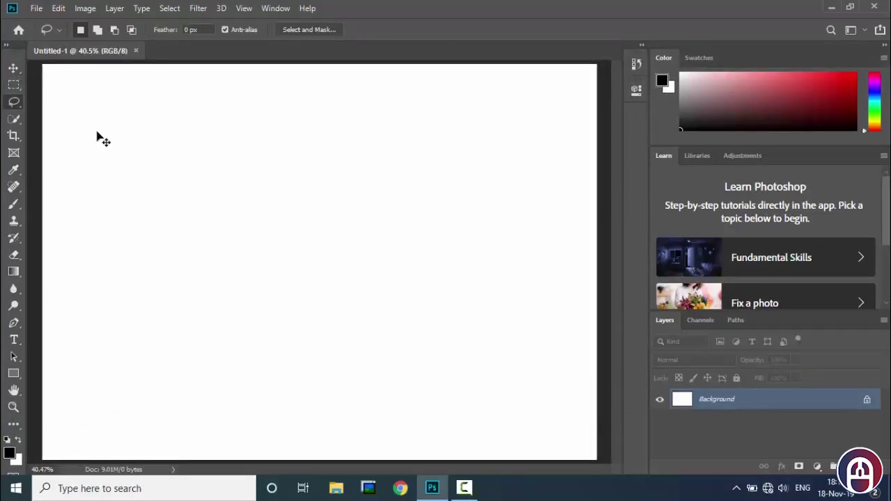
key(shift+l)
key(shift+l)
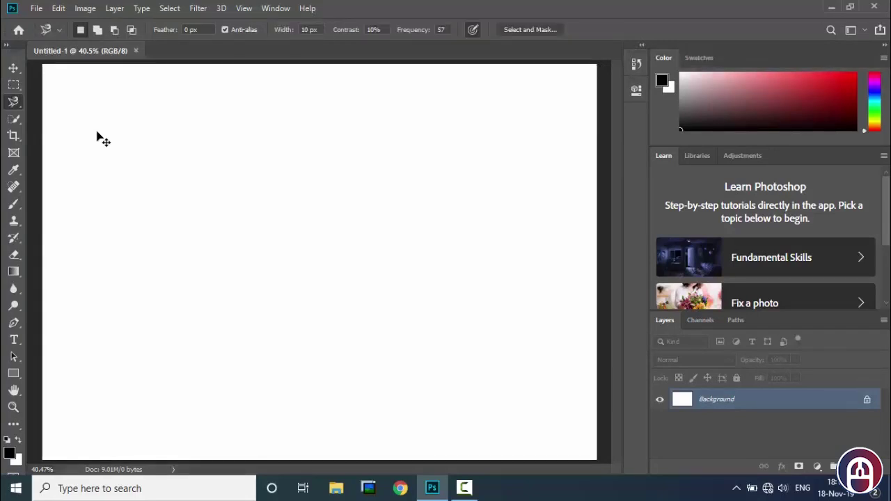
View the tools grouped with the Magnetic Lasso Tool and their shared shortcut, keeping the current tool active
right_click(14, 102)
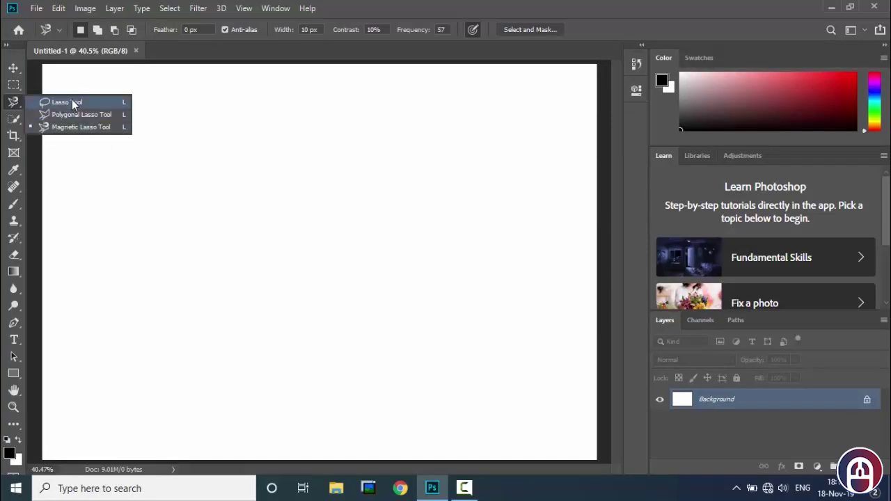
click(17, 103)
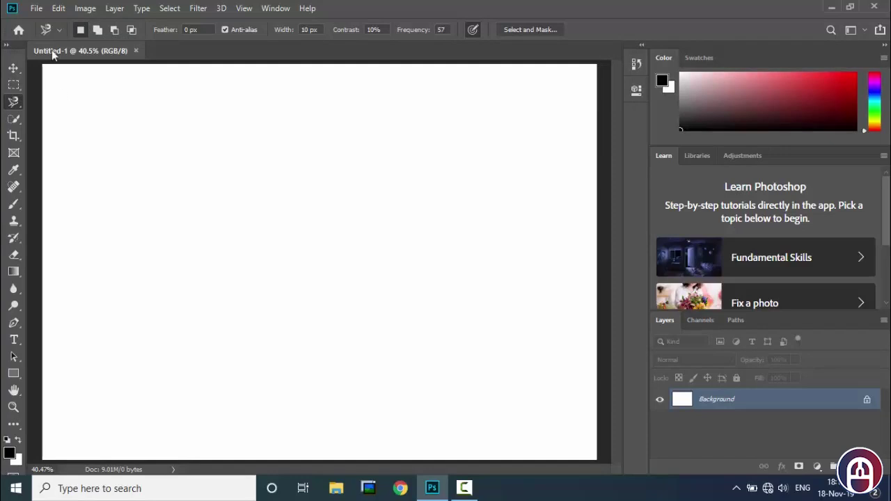
Review the Use Shift Key for Tool Switch option in the Tools preferences, close them, and activate the Move Tool
click(58, 8)
mouse_move(156, 482)
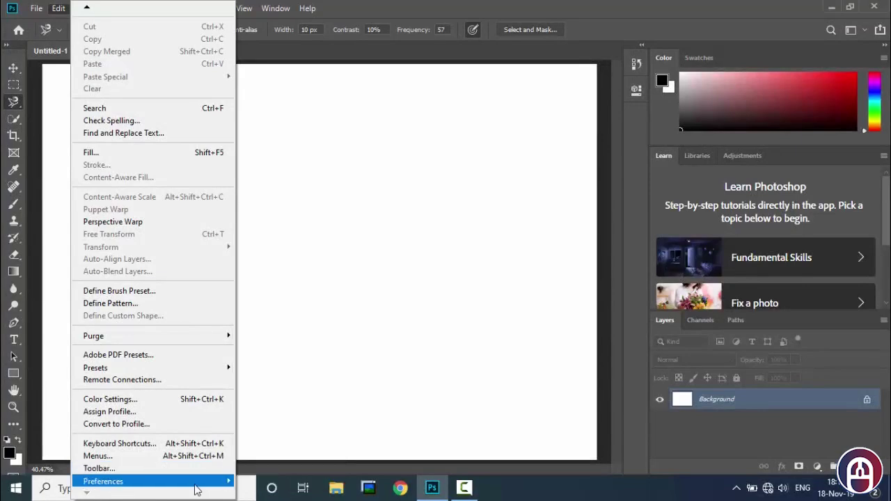
mouse_move(195, 490)
click(278, 288)
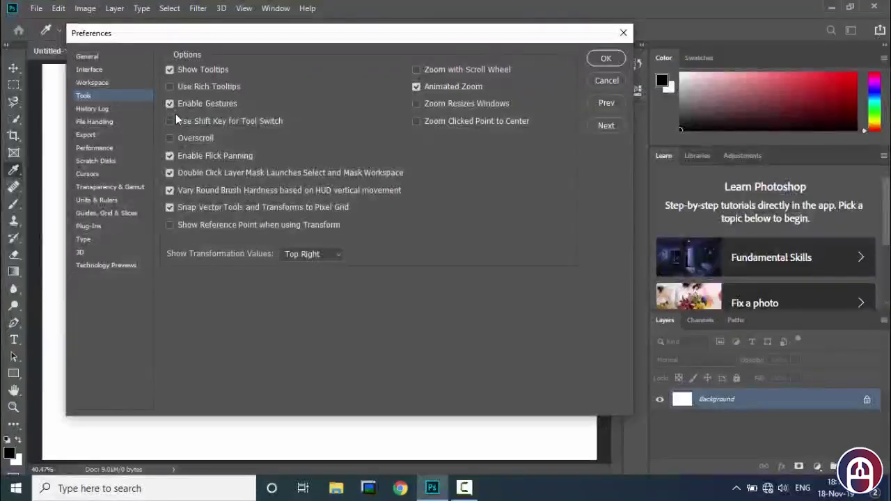
click(606, 59)
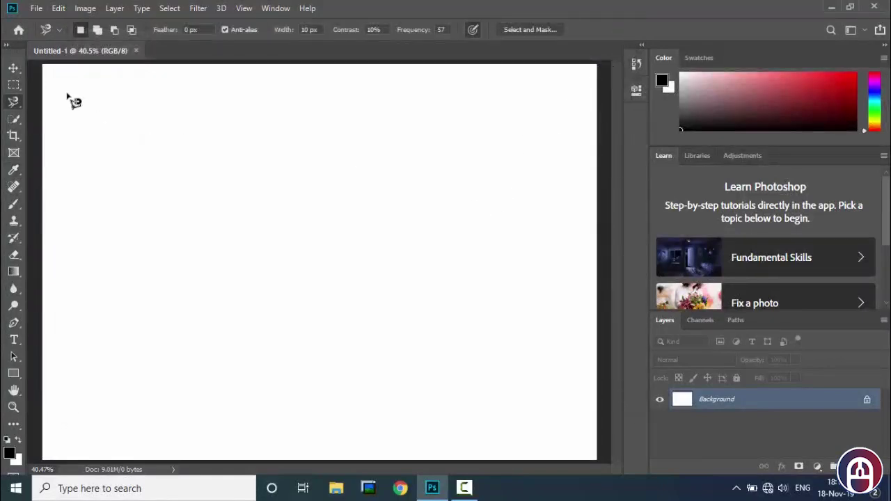
click(14, 69)
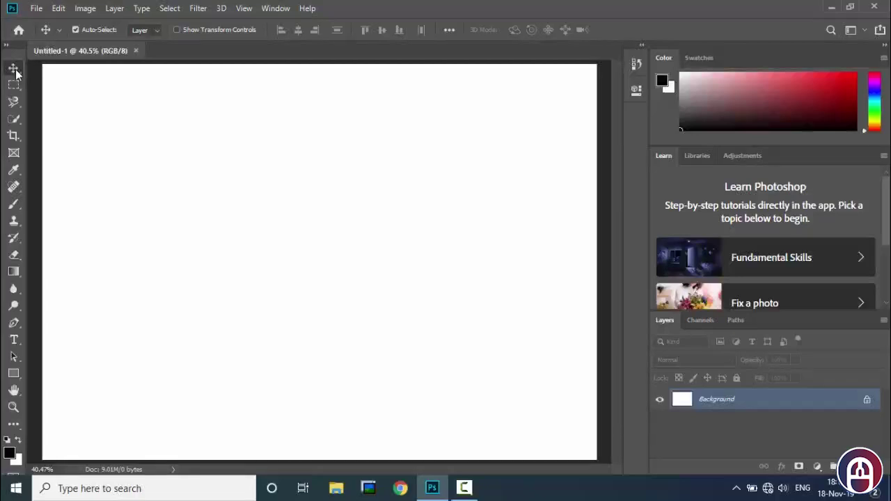